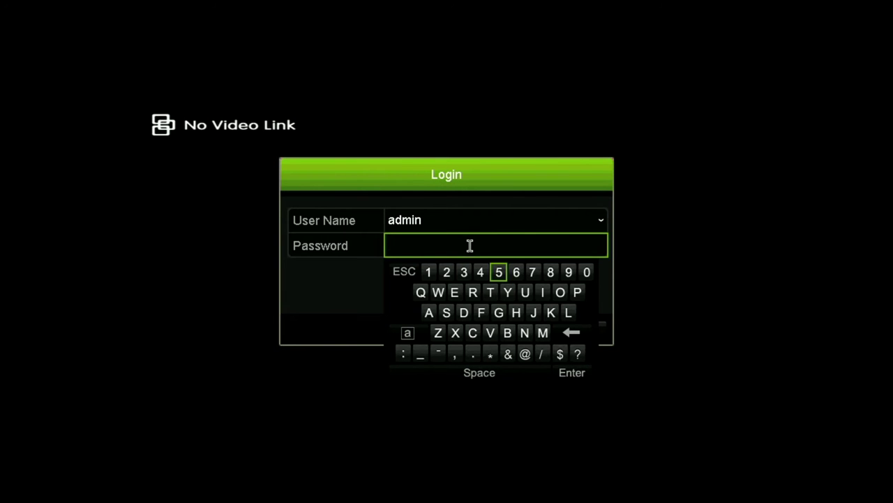
- Enter the account password and log in to the recorder as admin
{"action": "left_click", "coordinate": [429, 272]}
{"action": "left_click", "coordinate": [447, 272]}
{"action": "left_click", "coordinate": [463, 272]}
{"action": "left_click", "coordinate": [481, 272]}
{"action": "left_click", "coordinate": [568, 372]}
{"action": "left_click", "coordinate": [492, 333]}
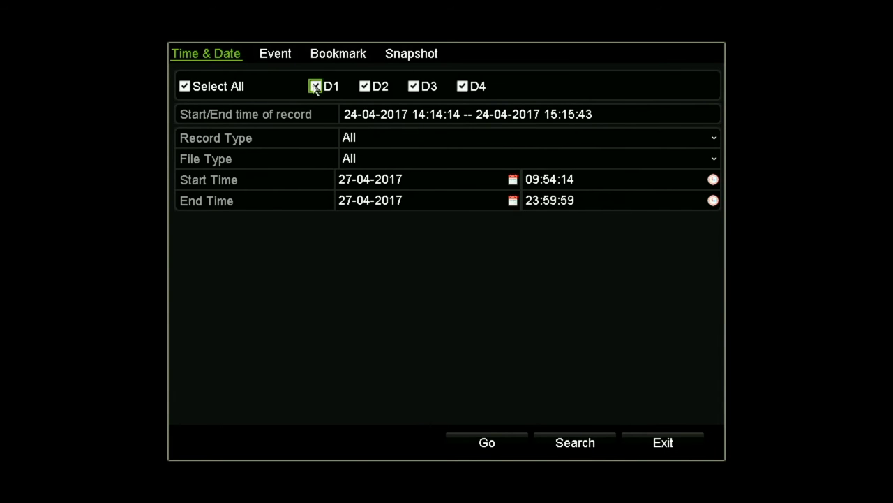
- Exclude cameras D2, D3 and D4 from the recording search, leaving only D1 selected
{"action": "left_click", "coordinate": [364, 86]}
{"action": "left_click", "coordinate": [413, 85]}
{"action": "left_click", "coordinate": [462, 86]}
- Set the recording search's start to 24-04-2017 at 14:45:14
{"action": "left_click", "coordinate": [392, 183]}
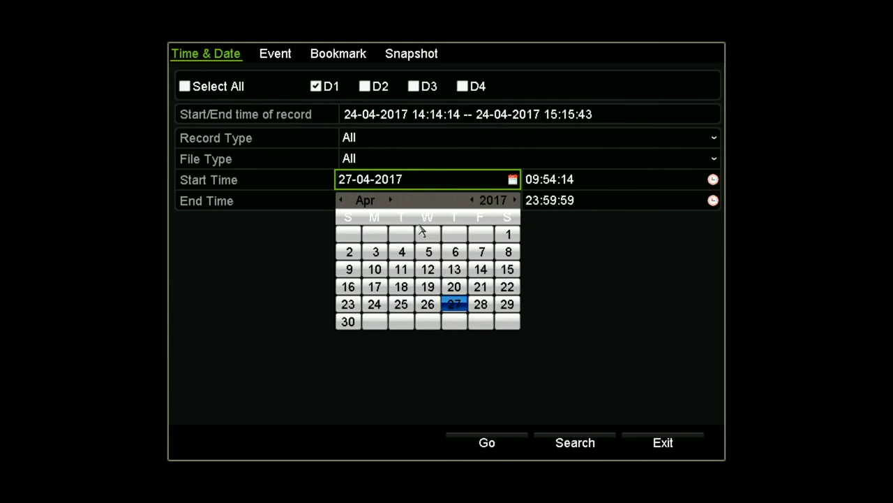
{"action": "left_click", "coordinate": [375, 304]}
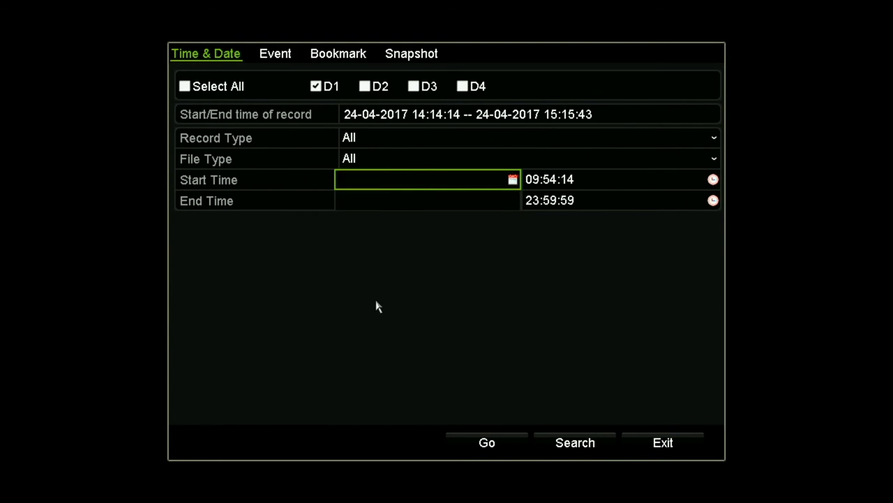
{"action": "left_click", "coordinate": [569, 180]}
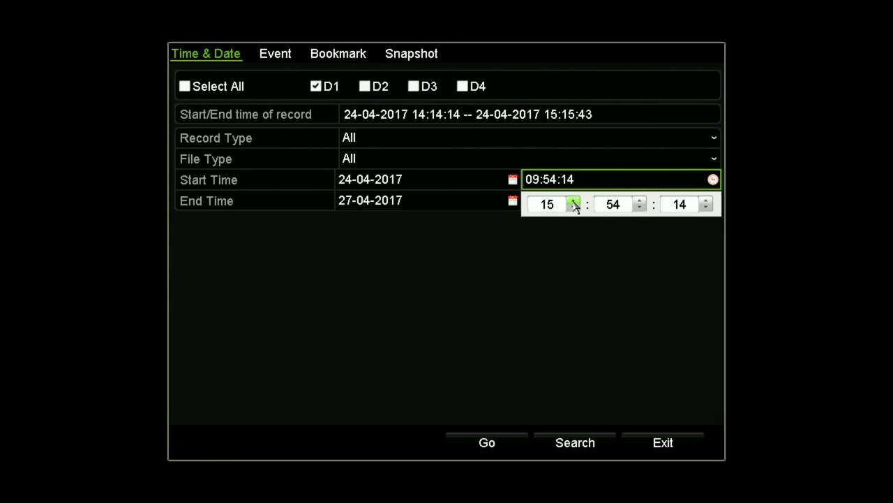
{"action": "left_click", "coordinate": [575, 207]}
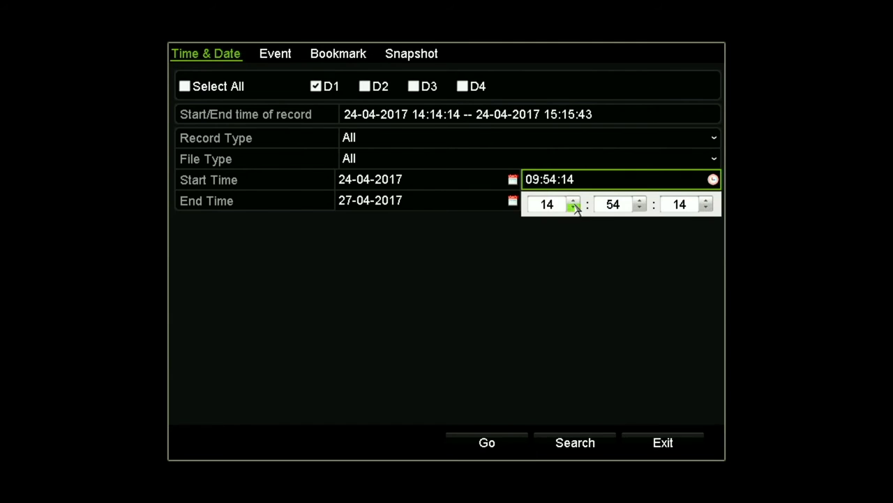
{"action": "left_click", "coordinate": [639, 207]}
{"action": "left_click", "coordinate": [528, 285]}
- Set the recording search's end to 24-04-2017 at 15:15:59 and run it to go to the footage
{"action": "left_click", "coordinate": [467, 198]}
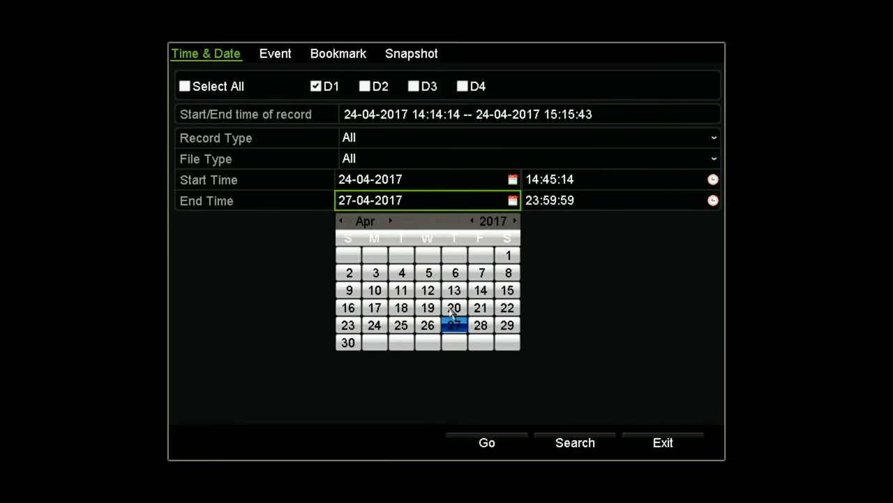
{"action": "left_click", "coordinate": [374, 326]}
{"action": "left_click", "coordinate": [559, 202]}
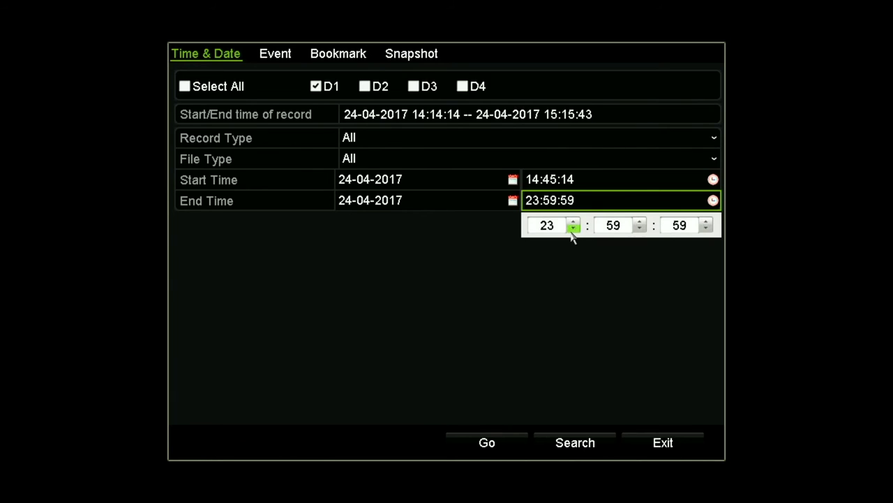
{"action": "left_click", "coordinate": [573, 229]}
{"action": "left_click", "coordinate": [574, 229]}
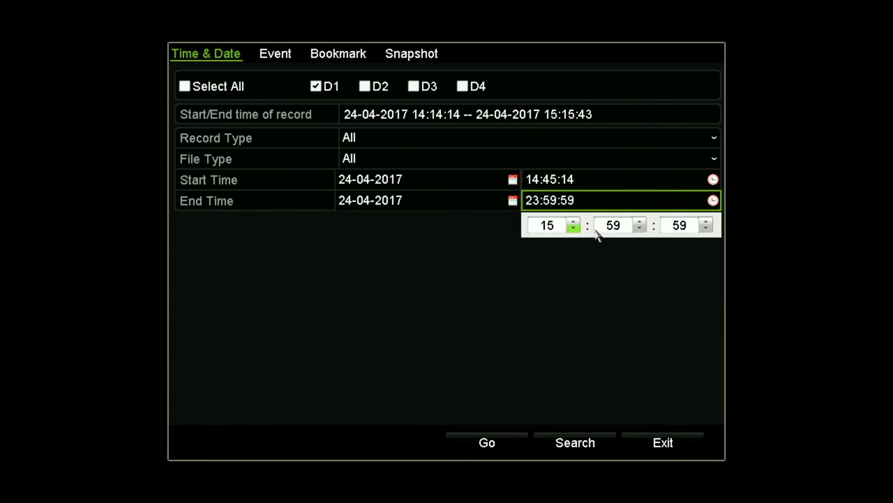
{"action": "left_click", "coordinate": [639, 223]}
{"action": "left_click", "coordinate": [640, 223]}
{"action": "left_click", "coordinate": [640, 222]}
{"action": "left_click", "coordinate": [640, 223]}
{"action": "left_click", "coordinate": [640, 223]}
{"action": "left_click", "coordinate": [639, 223]}
{"action": "left_click", "coordinate": [640, 223]}
{"action": "left_click", "coordinate": [639, 223]}
{"action": "left_click", "coordinate": [559, 352]}
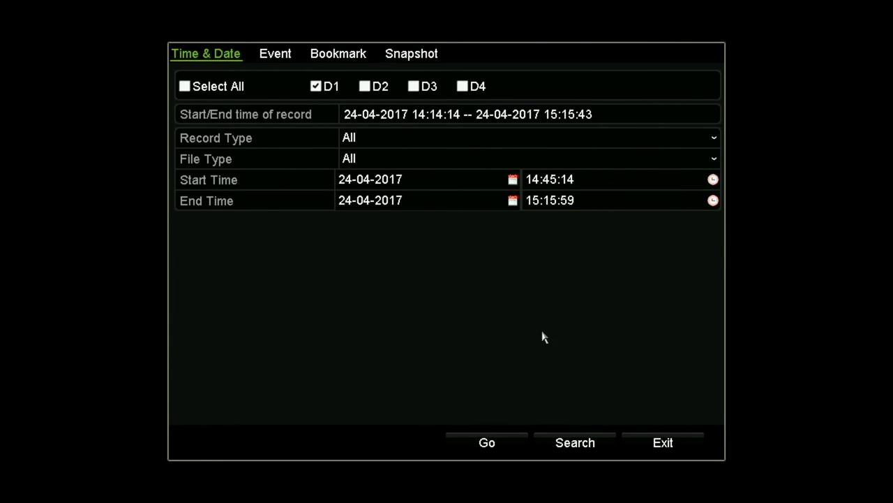
{"action": "left_click", "coordinate": [498, 443]}
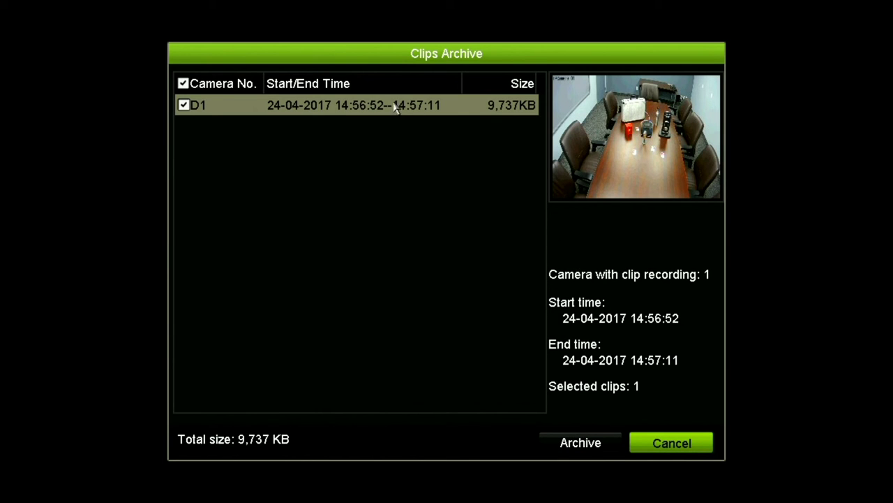
- Archive the selected D1 clip to the USB1-1 device with the player included
{"action": "left_click", "coordinate": [581, 445]}
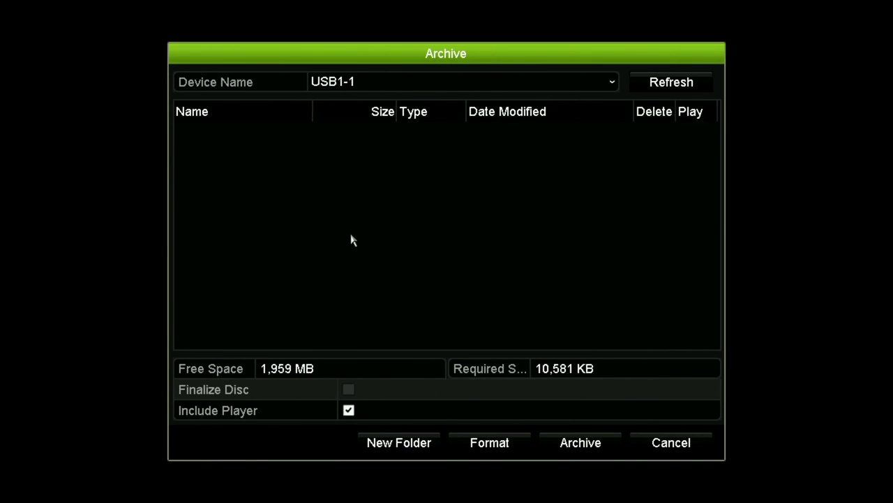
{"action": "left_click", "coordinate": [577, 445]}
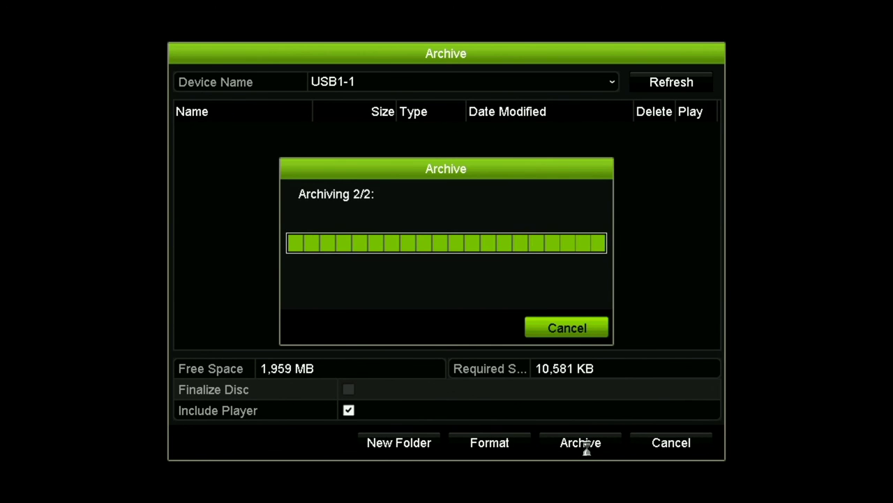